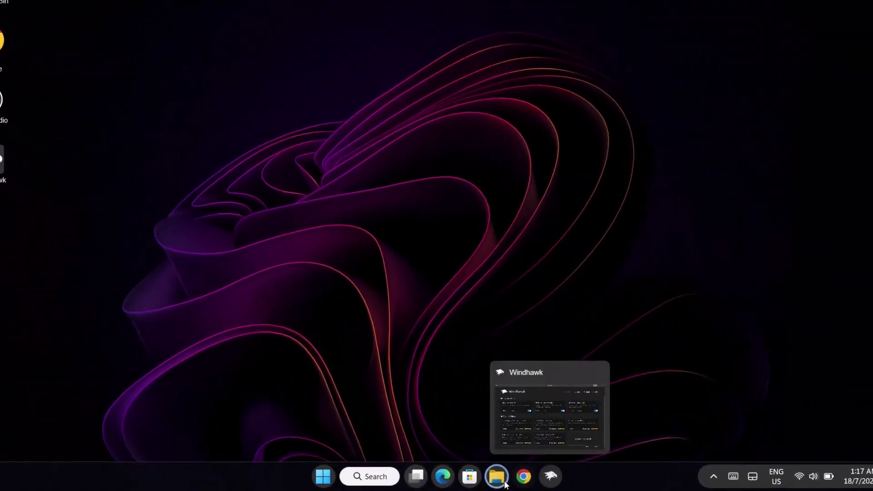
Turn on Transparency effects in Personalization > Colors settings.
{"action": "mouse_move", "coordinate": [480, 478]}
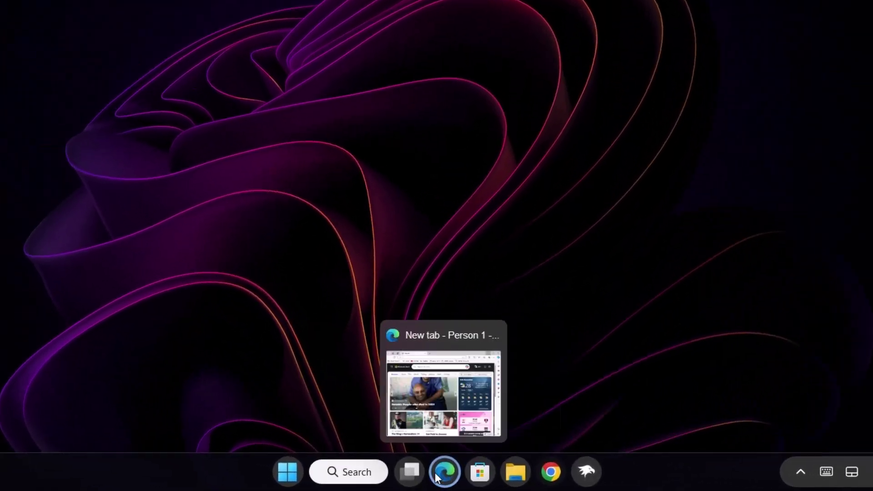
{"action": "key", "text": "super"}
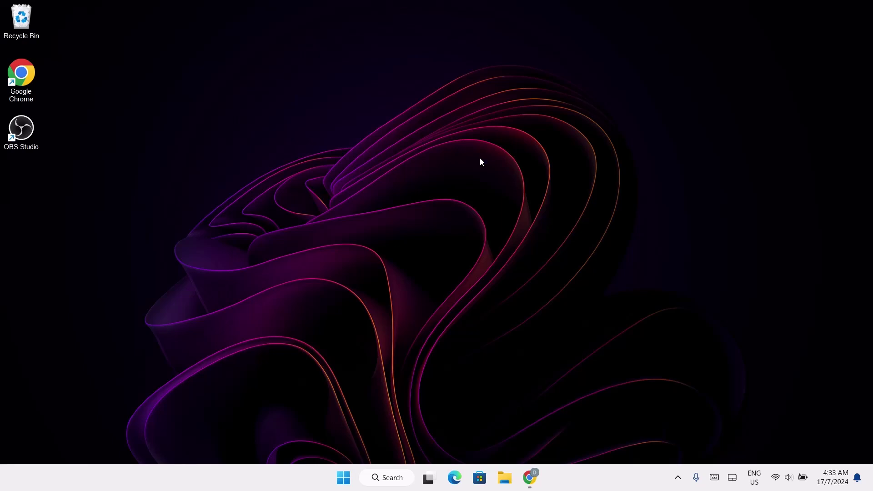
{"action": "right_click", "coordinate": [503, 146]}
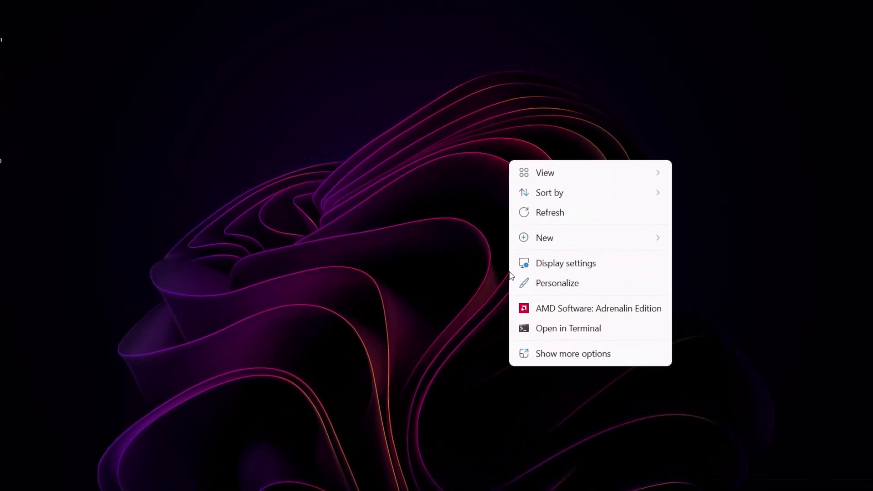
{"action": "left_click", "coordinate": [552, 272]}
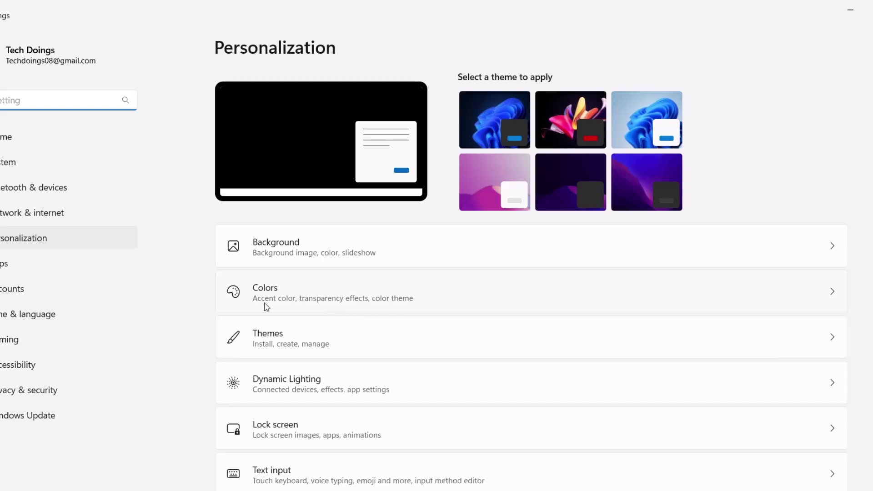
{"action": "left_click", "coordinate": [635, 298]}
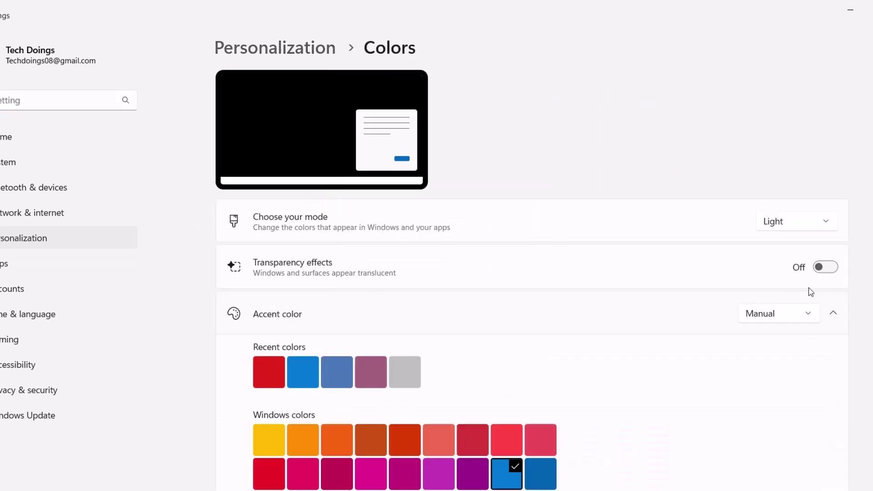
{"action": "left_click", "coordinate": [834, 267]}
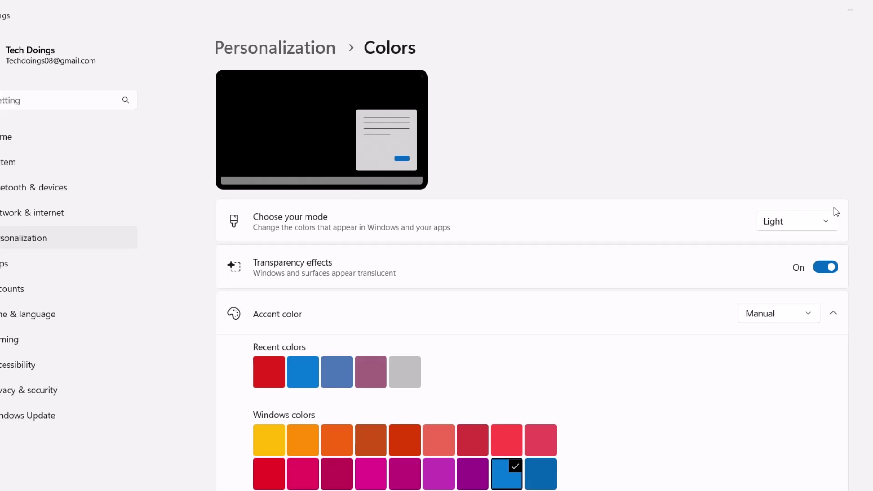
Set the colour mode to Custom with Dark Windows mode, then close Settings.
{"action": "left_click", "coordinate": [833, 222]}
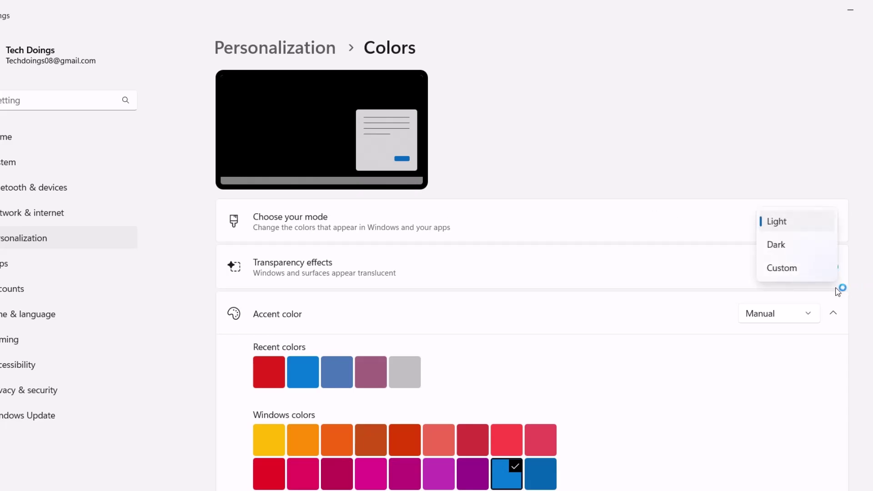
{"action": "left_click", "coordinate": [790, 268]}
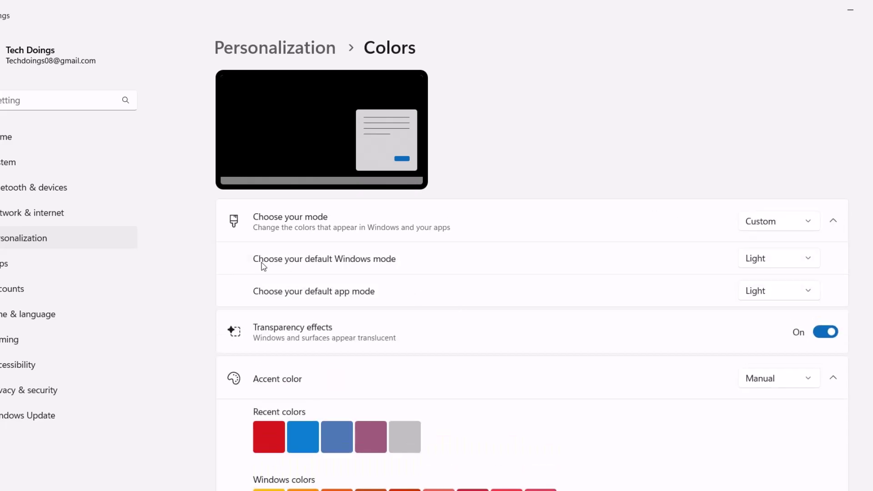
{"action": "left_click", "coordinate": [794, 264]}
{"action": "left_click", "coordinate": [763, 281]}
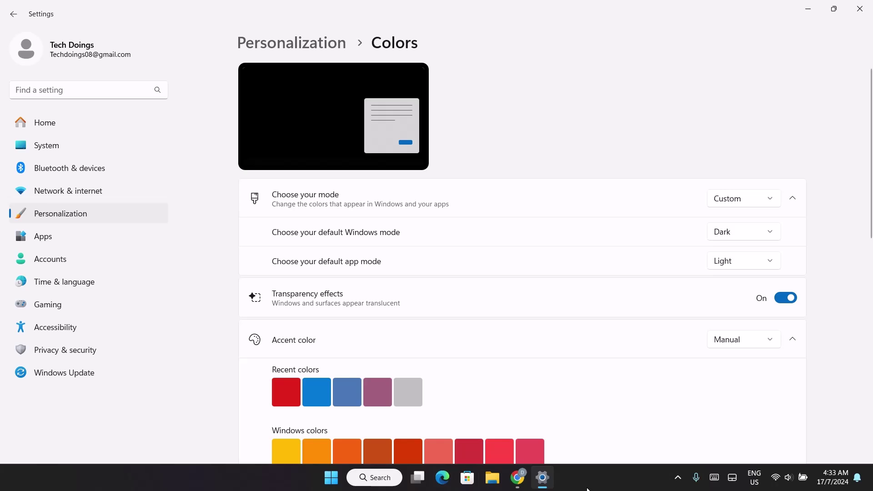
{"action": "left_click", "coordinate": [859, 9]}
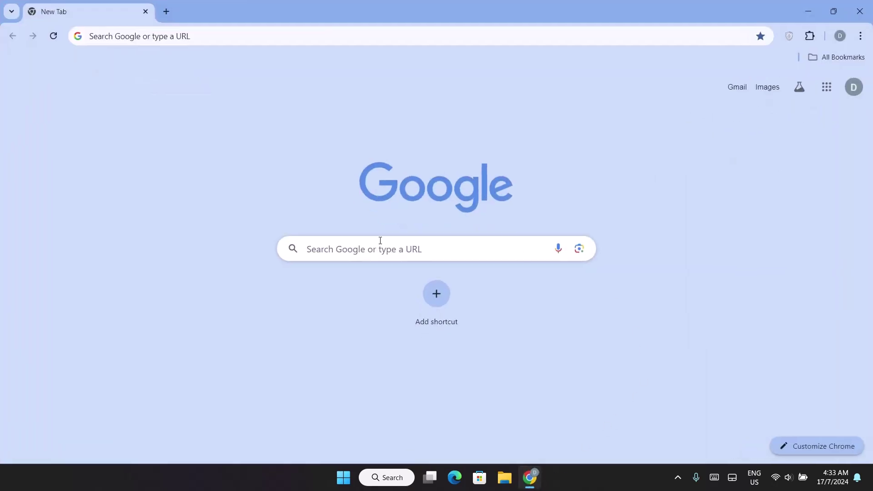
Search Google for 'windhawk' in Chrome and download windhawk_setup.exe from windhawk.net.
{"action": "left_click", "coordinate": [380, 241]}
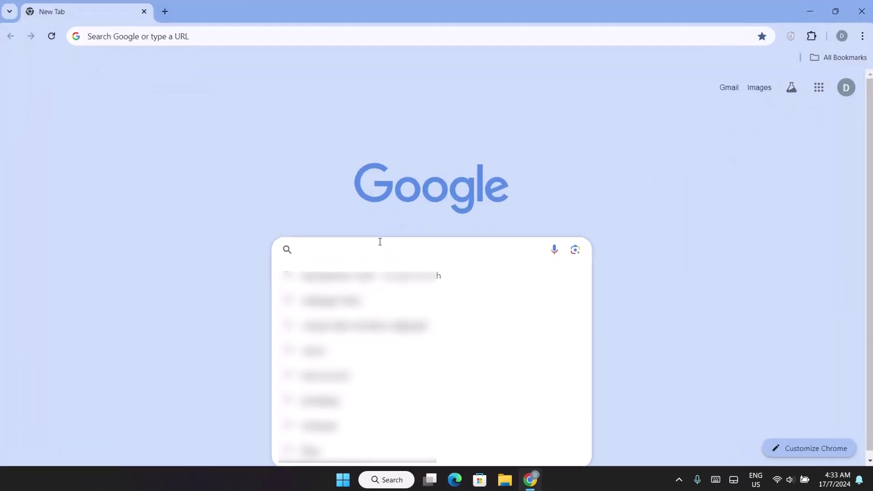
{"action": "type", "text": "windhawk"}
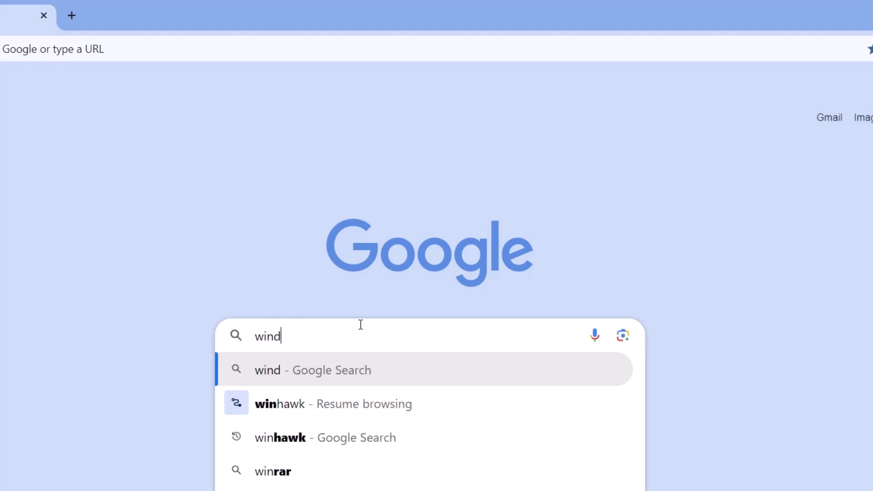
{"action": "key", "text": "Return"}
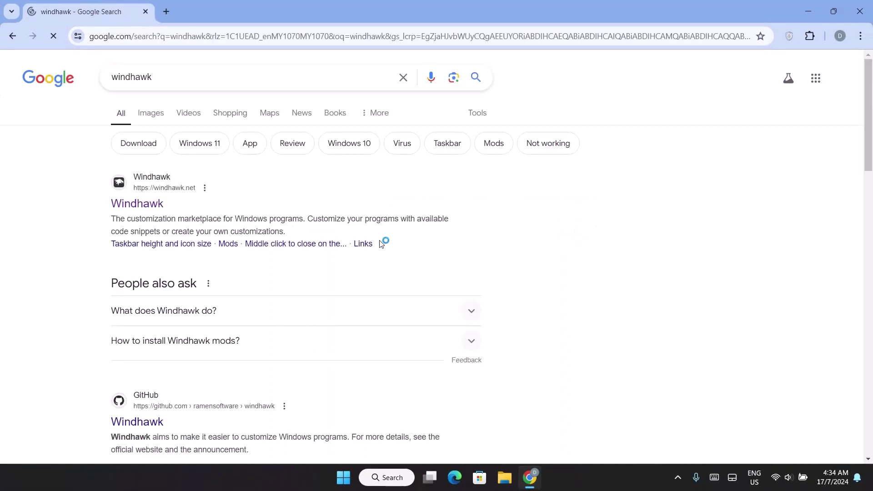
{"action": "left_click", "coordinate": [148, 177]}
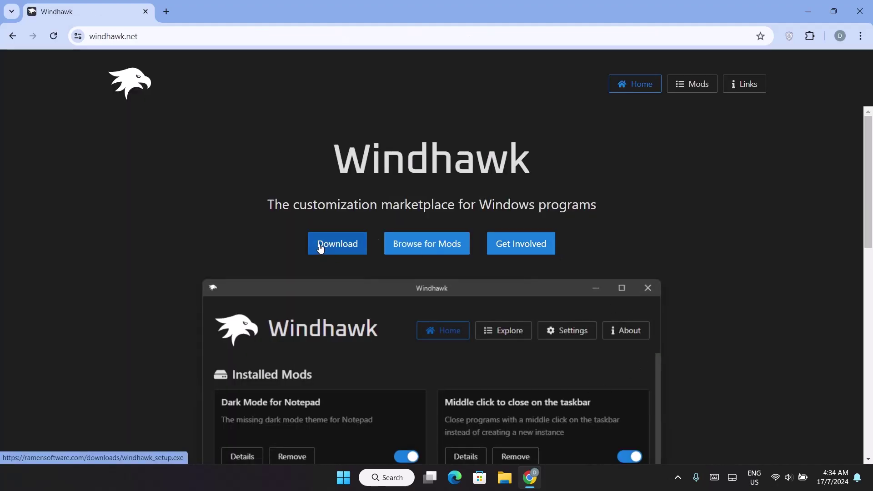
{"action": "left_click", "coordinate": [320, 248]}
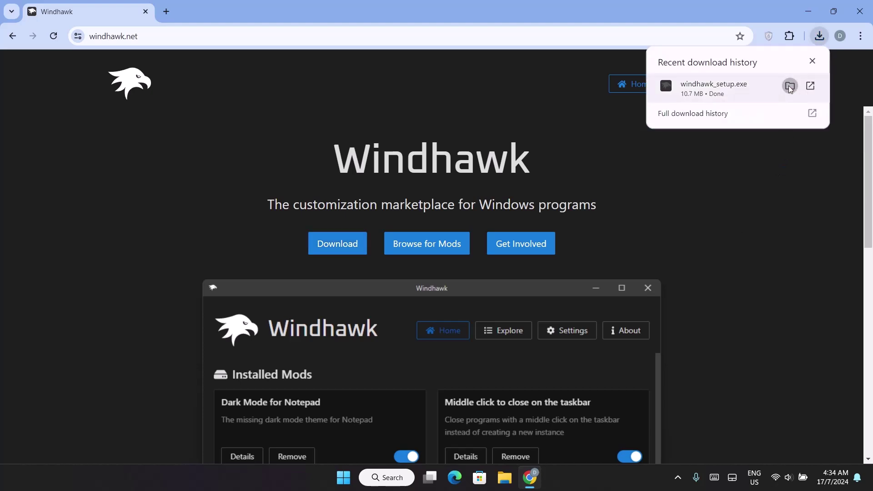
Run windhawk_setup from its folder and install Windhawk in English to C:\Program Files\Windhawk with defaults.
{"action": "left_click", "coordinate": [789, 88]}
{"action": "left_click", "coordinate": [743, 70]}
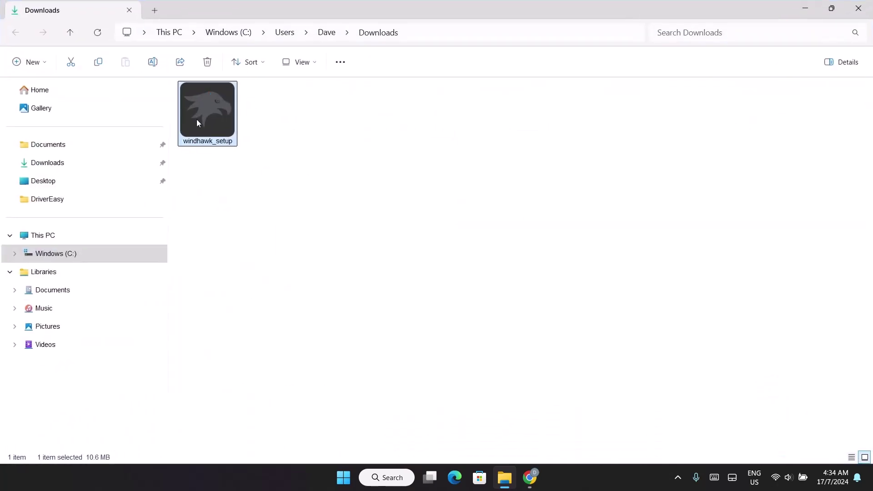
{"action": "double_click", "coordinate": [202, 118]}
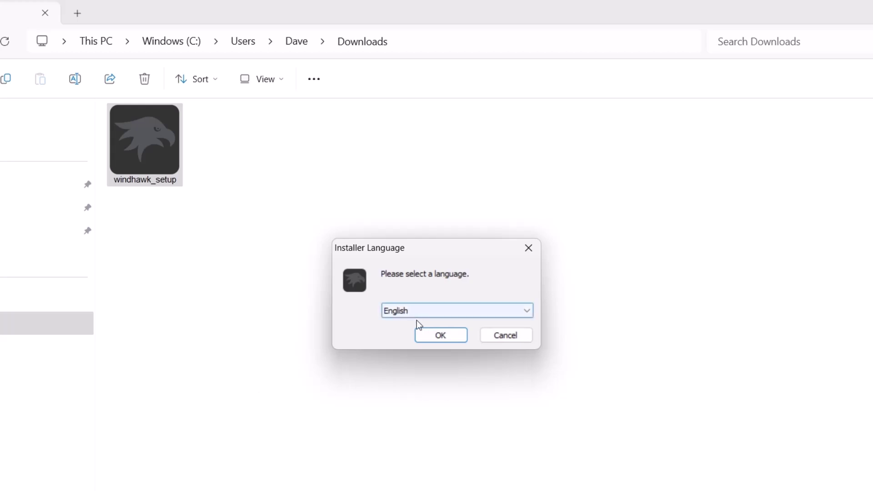
{"action": "left_click", "coordinate": [428, 335]}
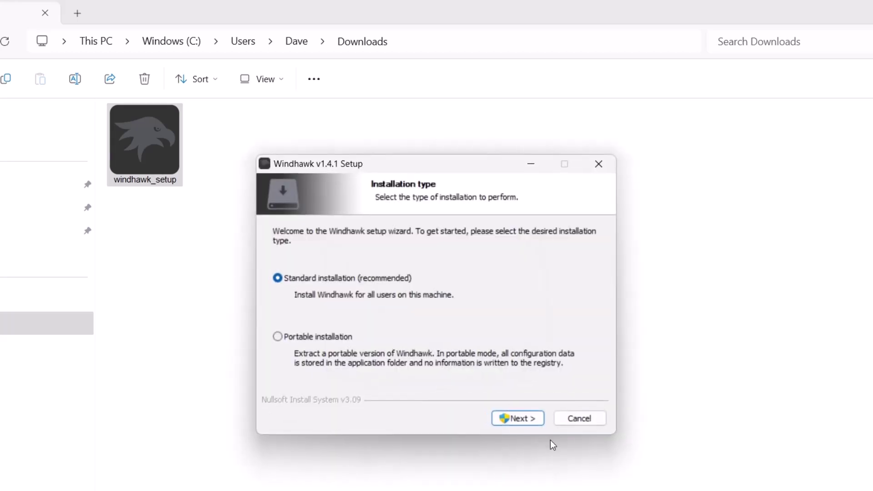
{"action": "left_click", "coordinate": [515, 422]}
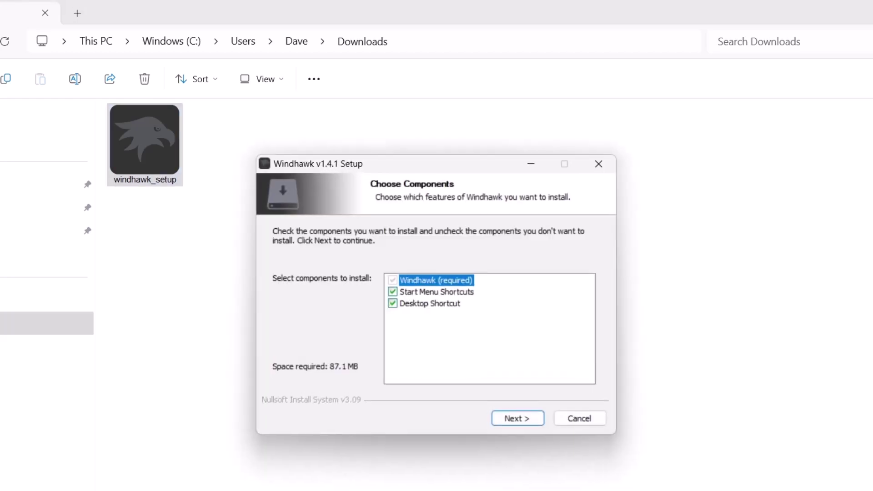
{"action": "left_click", "coordinate": [505, 421]}
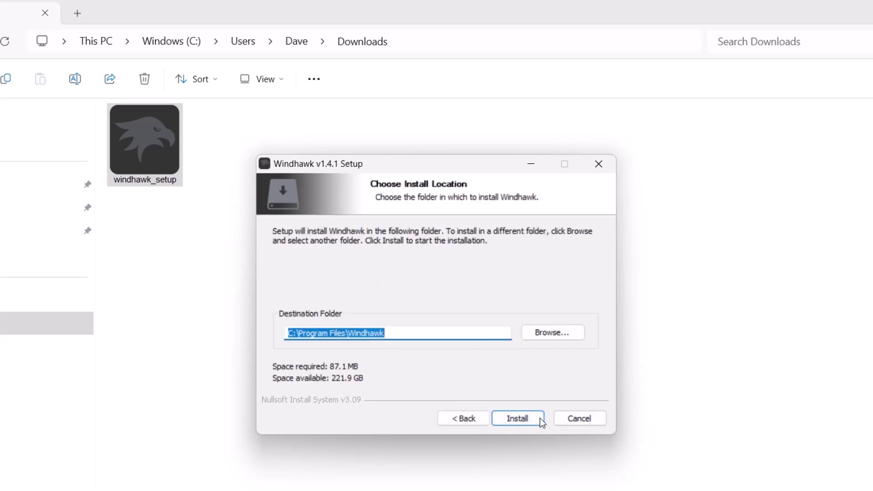
{"action": "left_click", "coordinate": [519, 417]}
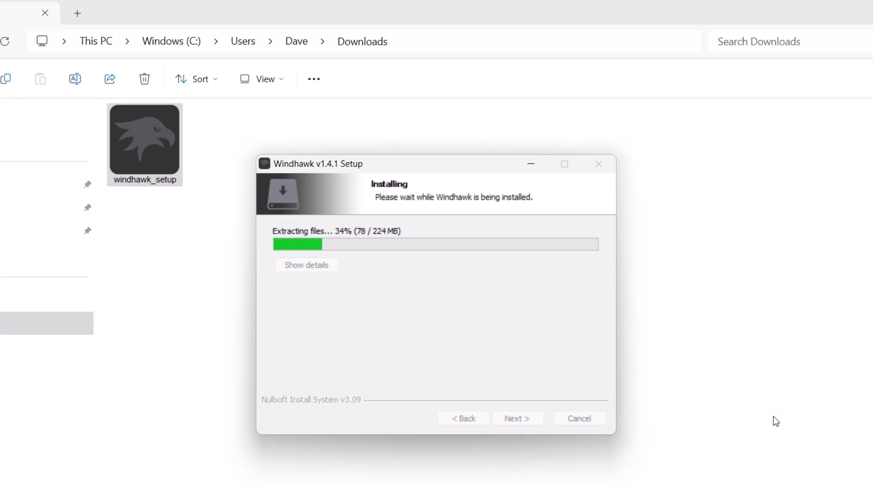
{"action": "left_click", "coordinate": [512, 416]}
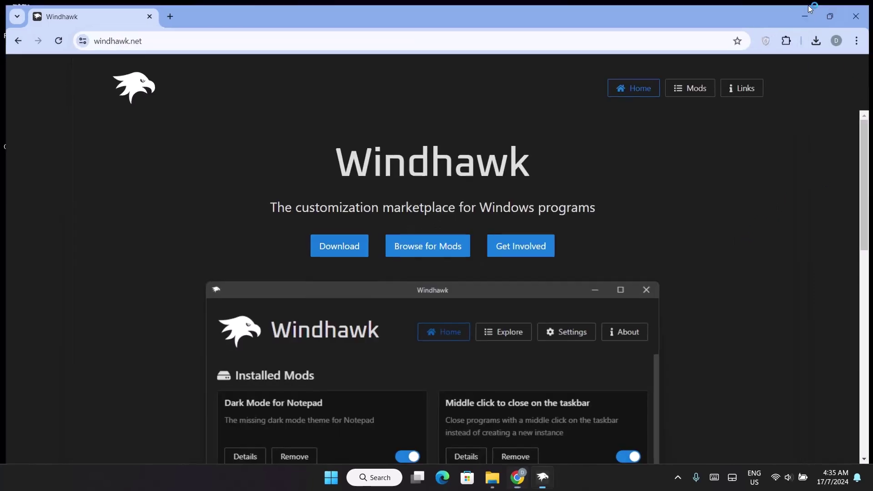
Minimize Chrome, relaunch Windhawk from the desktop icon, and browse the Explore mod catalogue.
{"action": "left_click", "coordinate": [809, 10]}
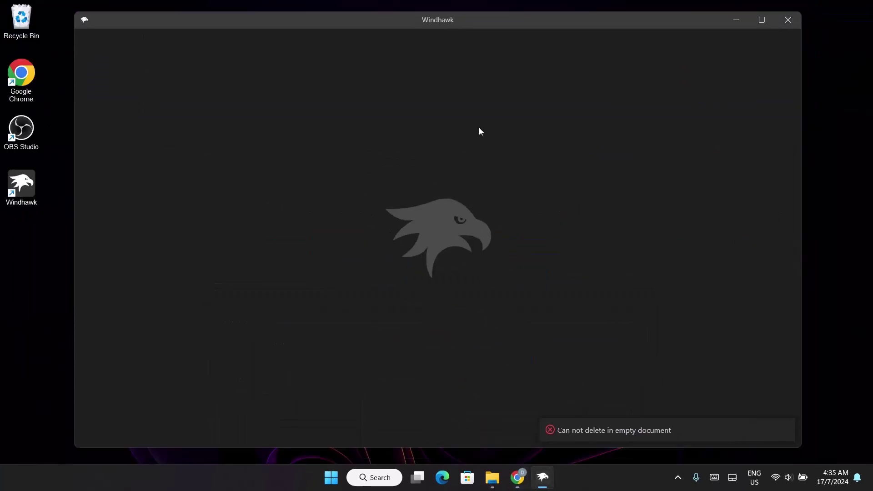
{"action": "left_click", "coordinate": [788, 21]}
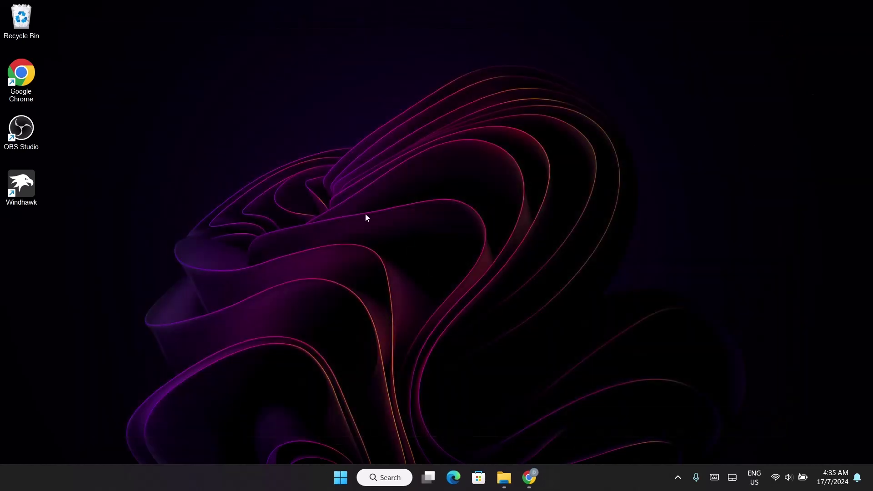
{"action": "double_click", "coordinate": [40, 183]}
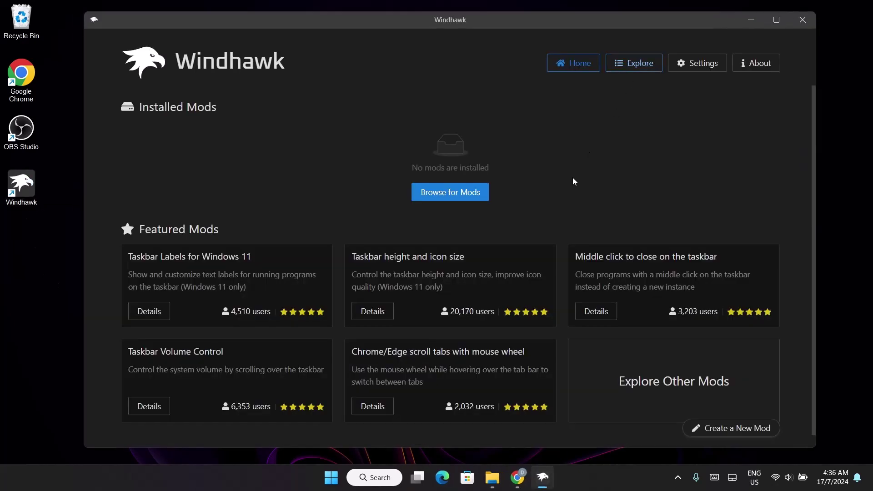
{"action": "left_click", "coordinate": [627, 68]}
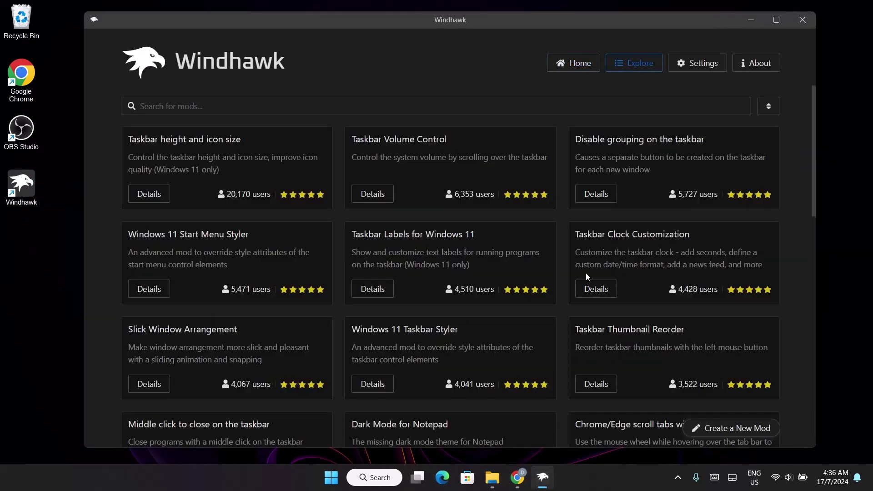
{"action": "left_click_drag", "start_coordinate": [813, 143], "coordinate": [812, 165]}
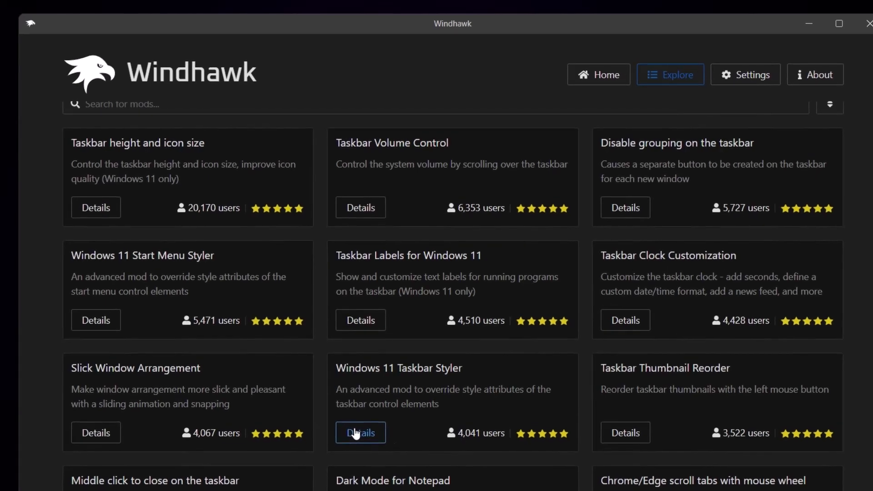
Install the Windows 11 Taskbar Styler mod, accepting the risk warning.
{"action": "left_click", "coordinate": [356, 435]}
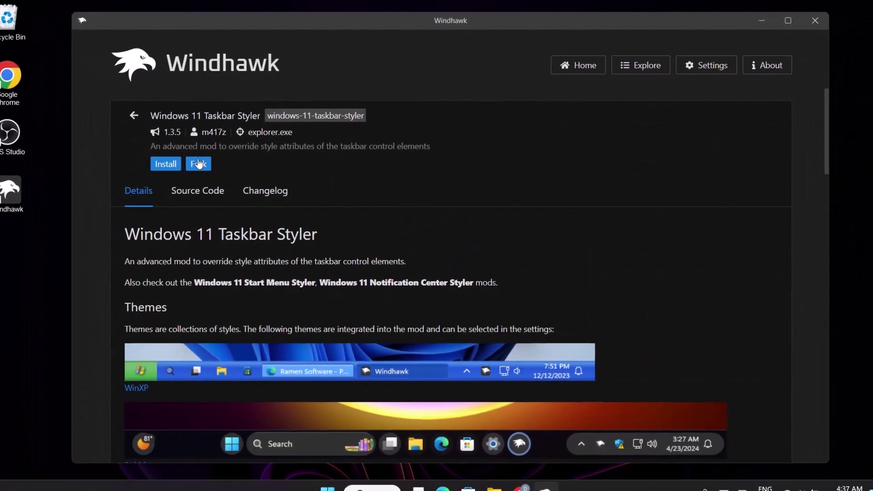
{"action": "left_click", "coordinate": [155, 170]}
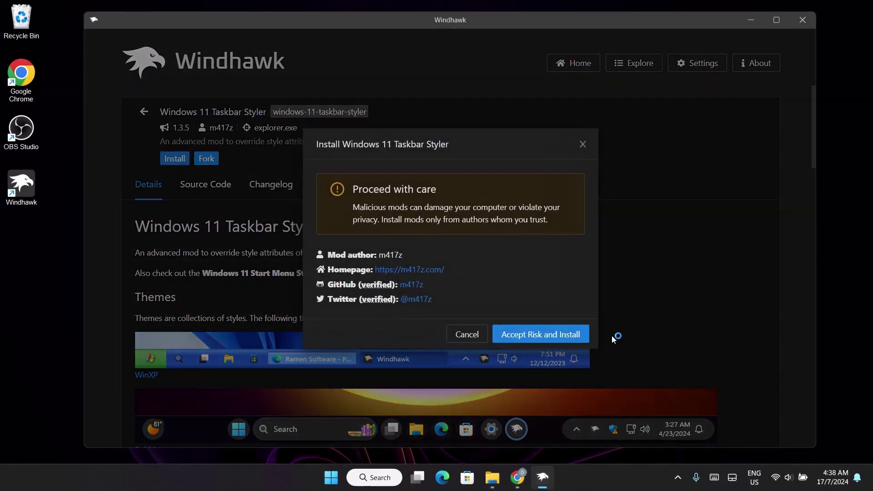
{"action": "left_click", "coordinate": [543, 336]}
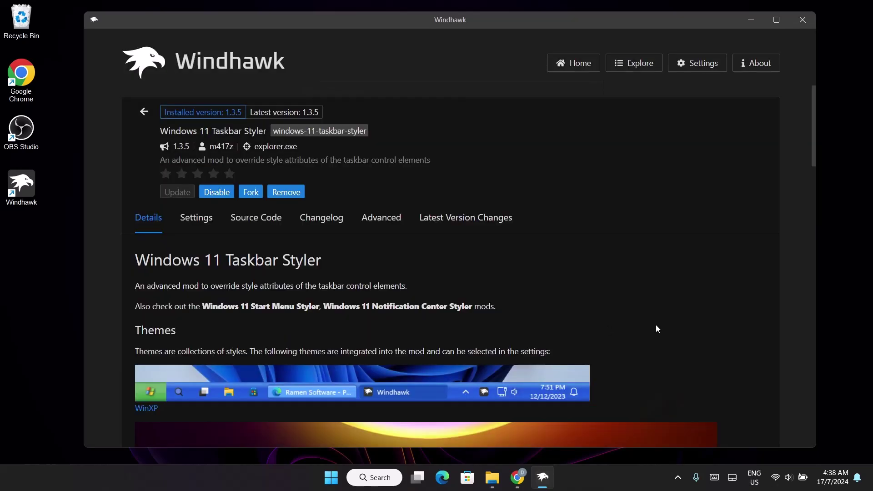
Set the Taskbar Styler's Theme to Bubbles and save the settings.
{"action": "left_click", "coordinate": [191, 218]}
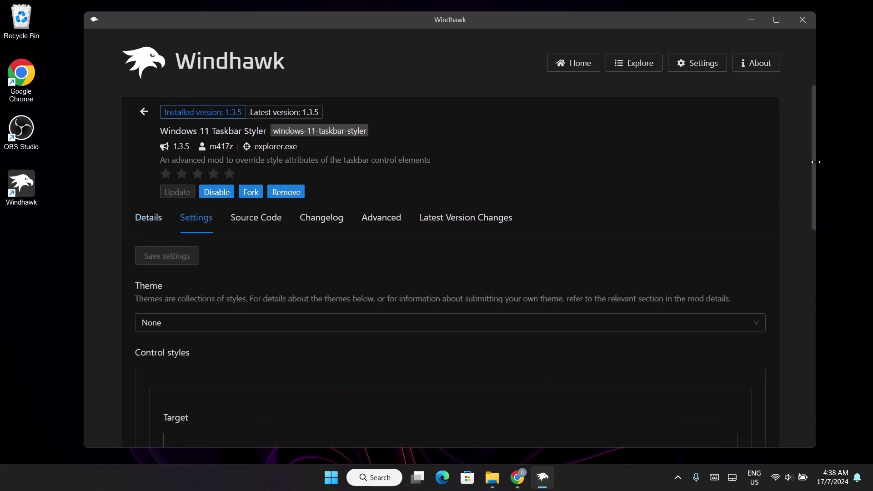
{"action": "scroll", "coordinate": [812, 200], "scroll_direction": "down", "scroll_amount": 2}
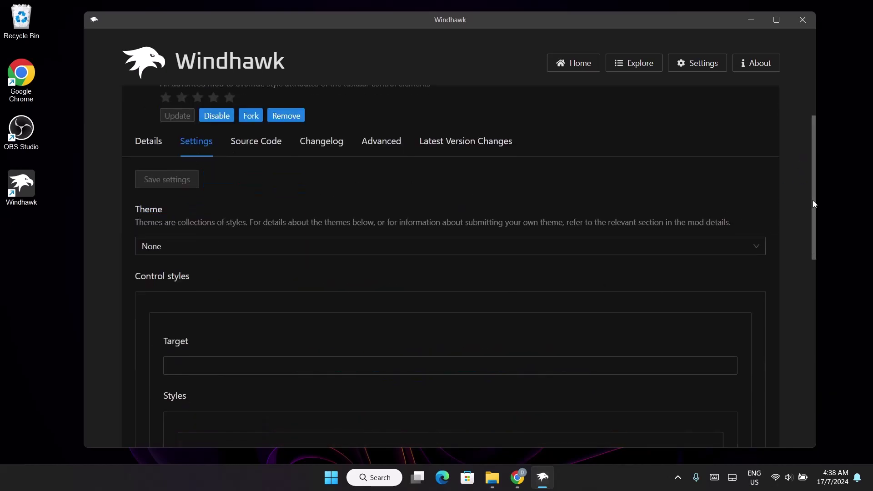
{"action": "left_click", "coordinate": [750, 237]}
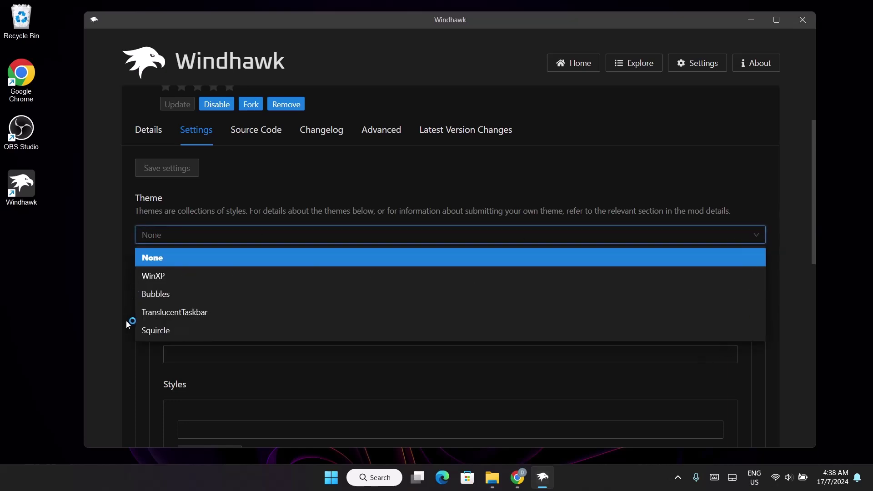
{"action": "left_click", "coordinate": [155, 295]}
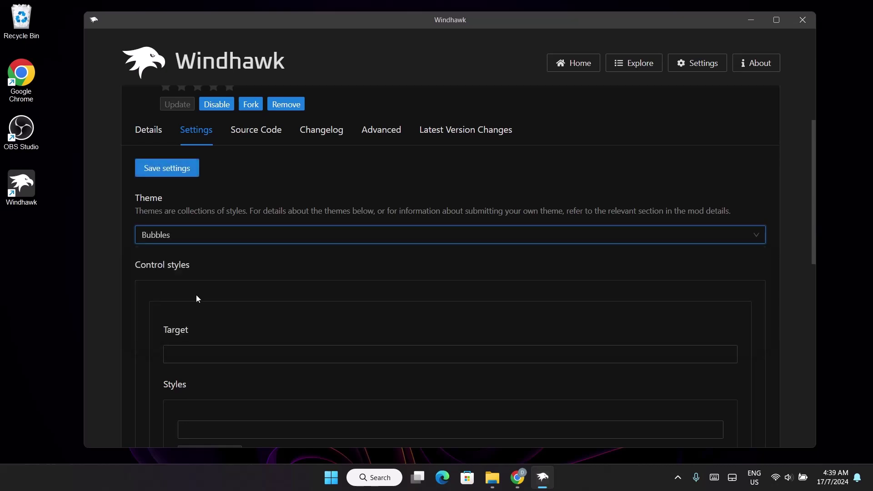
{"action": "left_click", "coordinate": [164, 169]}
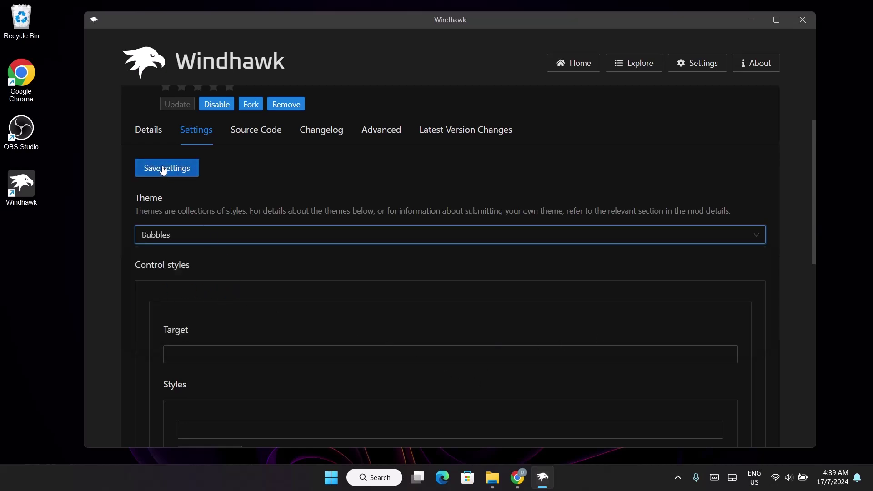
{"action": "left_click", "coordinate": [164, 169]}
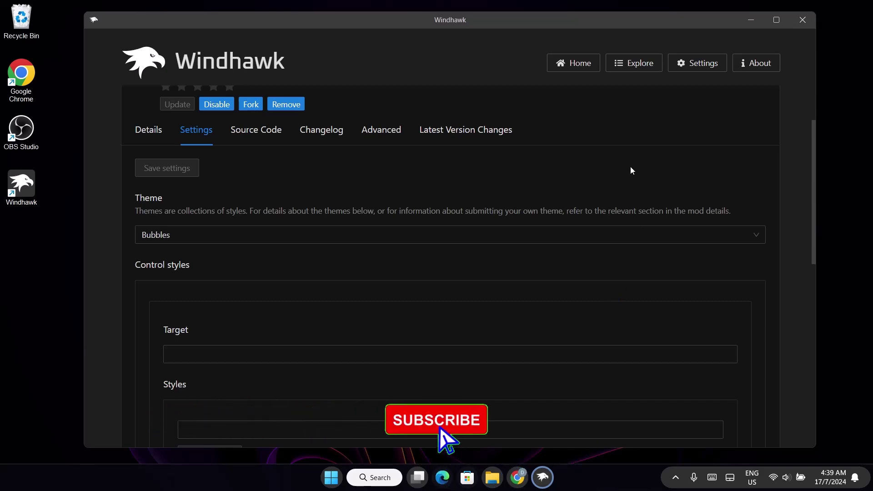
Install the Windows 11 Start Menu Styler mod from Explore and view its settings, Theme None.
{"action": "left_click", "coordinate": [628, 67]}
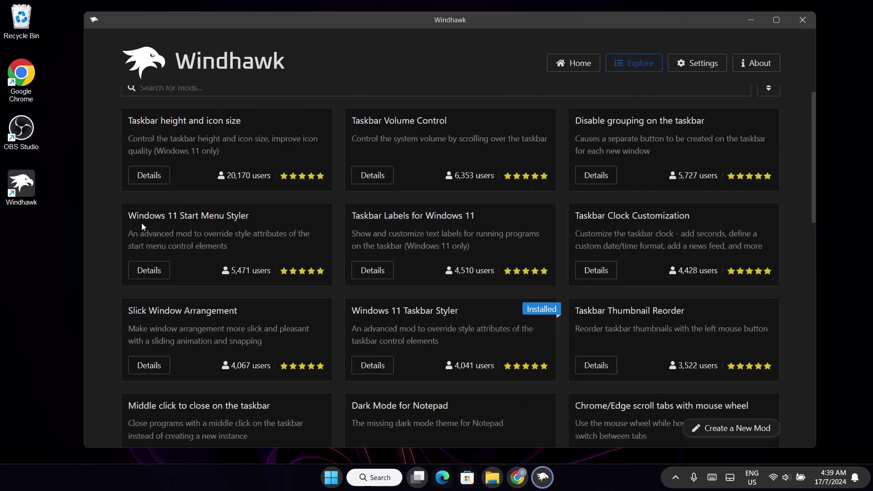
{"action": "left_click", "coordinate": [154, 270]}
{"action": "left_click", "coordinate": [175, 160]}
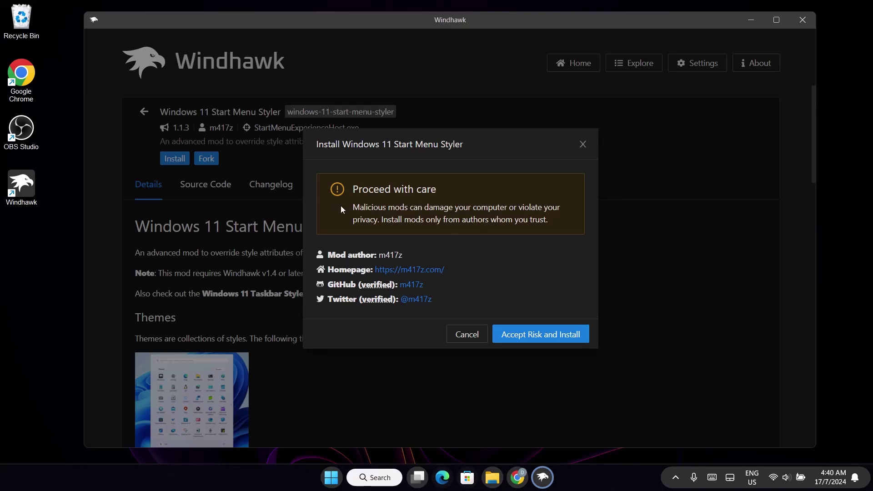
{"action": "left_click", "coordinate": [548, 336]}
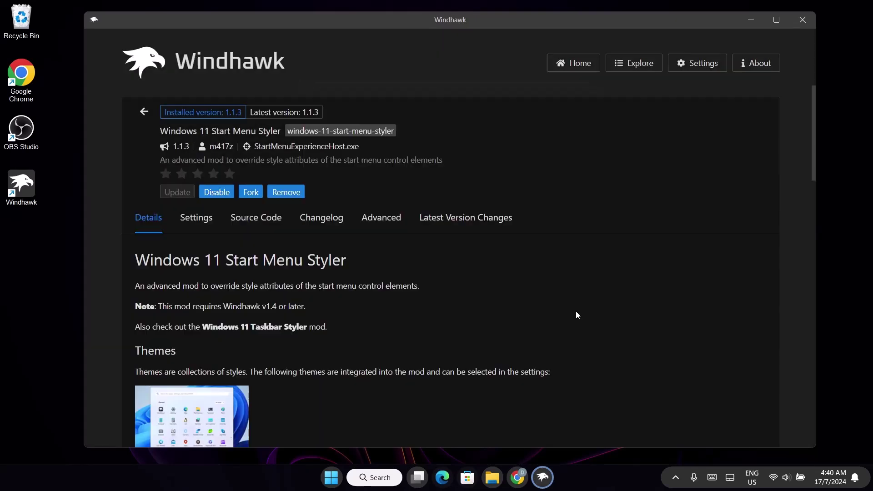
{"action": "left_click", "coordinate": [194, 220]}
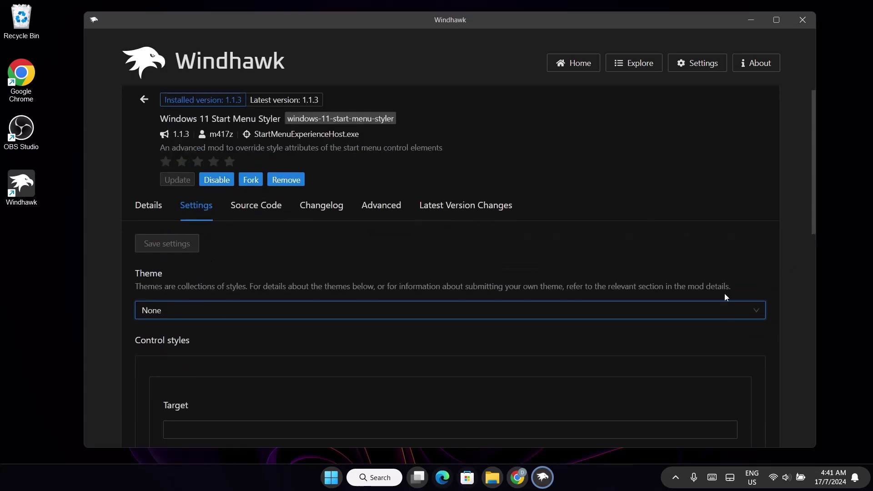
Save the SideBySide Start menu theme and preview it in the Start menu.
{"action": "left_click", "coordinate": [746, 310]}
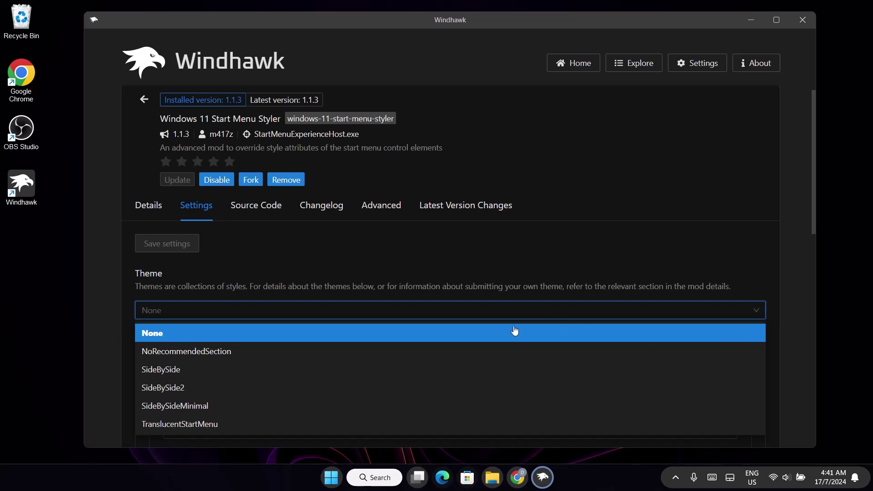
{"action": "left_click", "coordinate": [160, 371]}
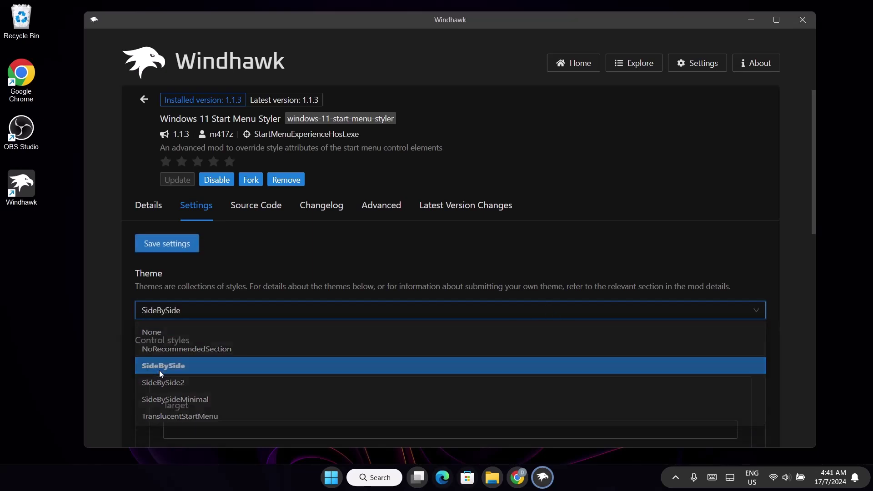
{"action": "left_click", "coordinate": [178, 241]}
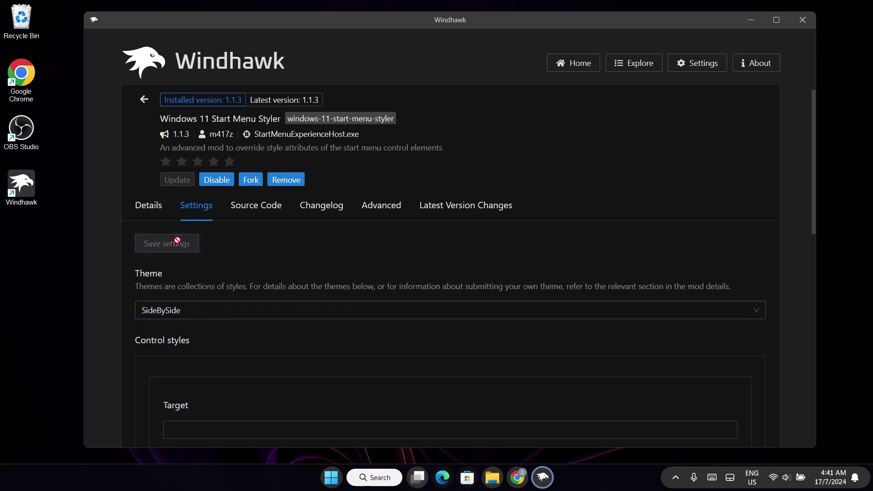
{"action": "left_click", "coordinate": [332, 477]}
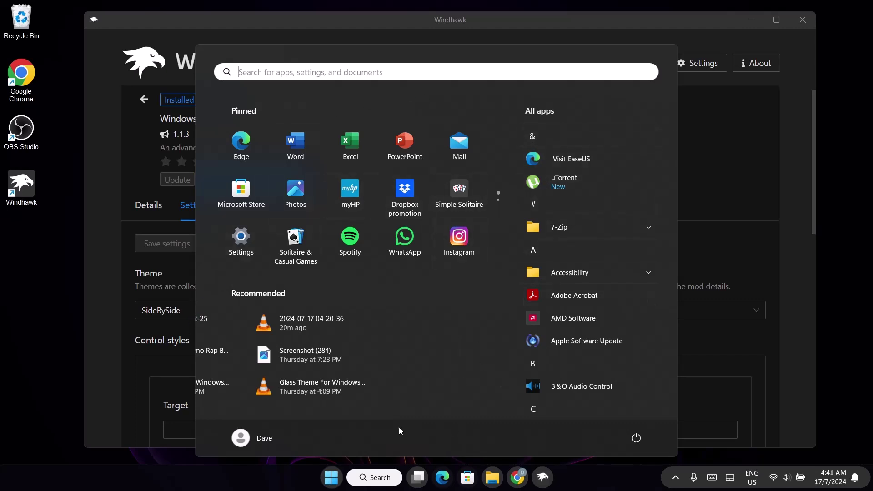
{"action": "left_click", "coordinate": [111, 283]}
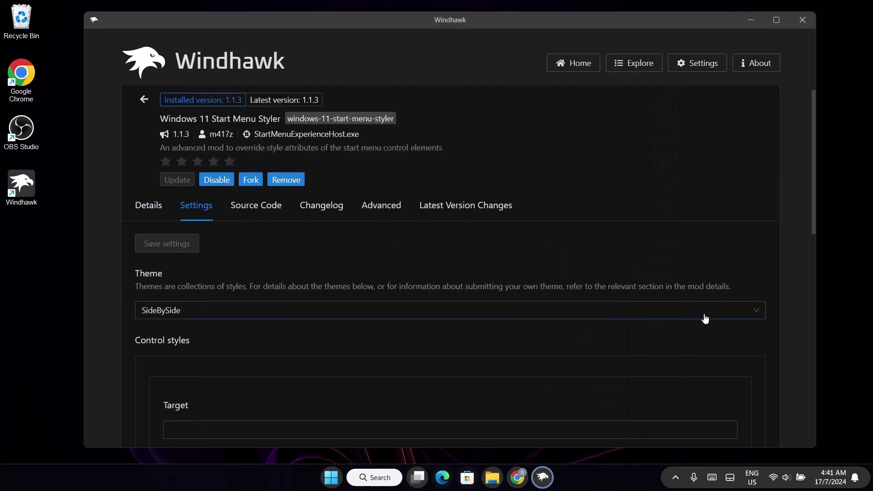
Switch the Start Menu Styler Theme to TranslucentStartMenu and save it.
{"action": "left_click", "coordinate": [761, 312]}
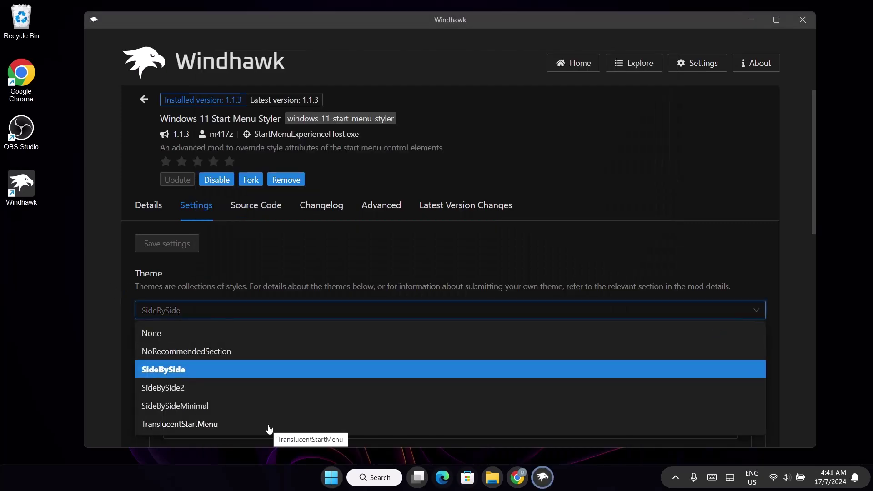
{"action": "left_click", "coordinate": [192, 425]}
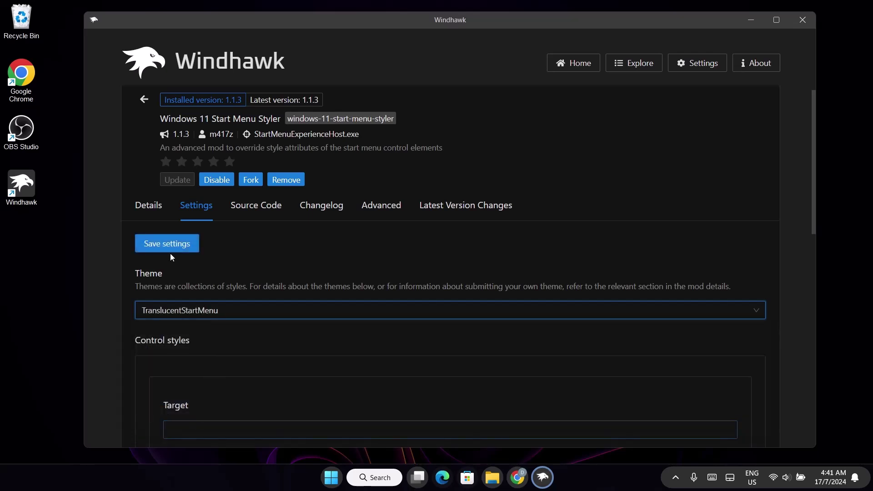
{"action": "left_click", "coordinate": [147, 248]}
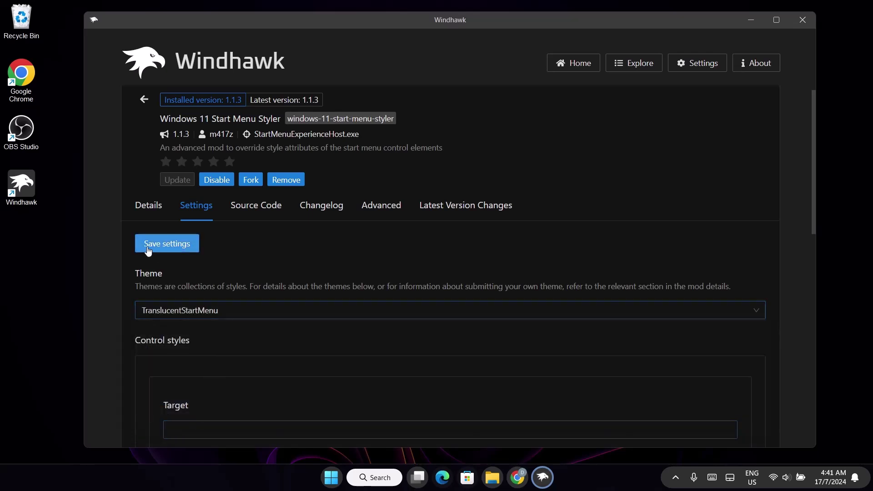
{"action": "left_click", "coordinate": [743, 19]}
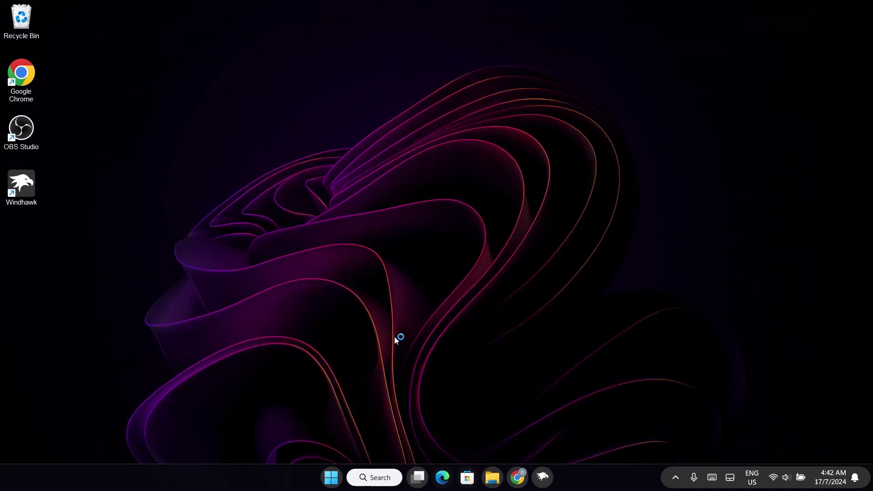
{"action": "left_click", "coordinate": [333, 477]}
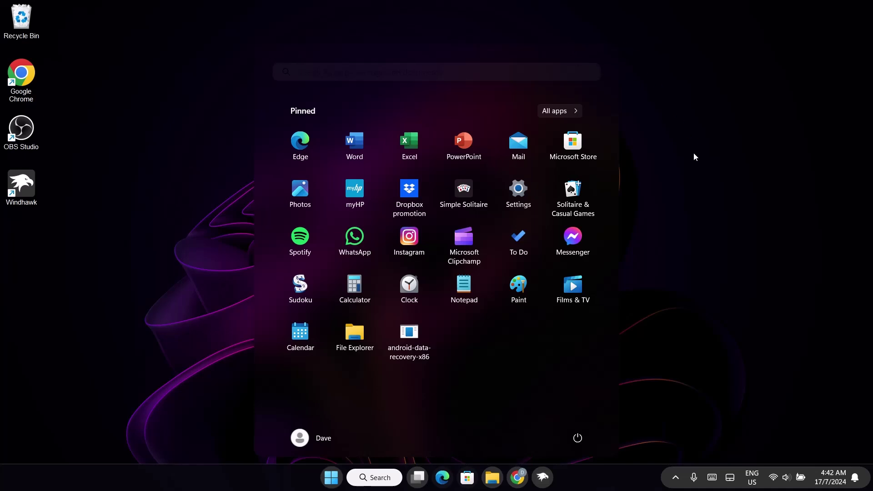
{"action": "left_click", "coordinate": [704, 234]}
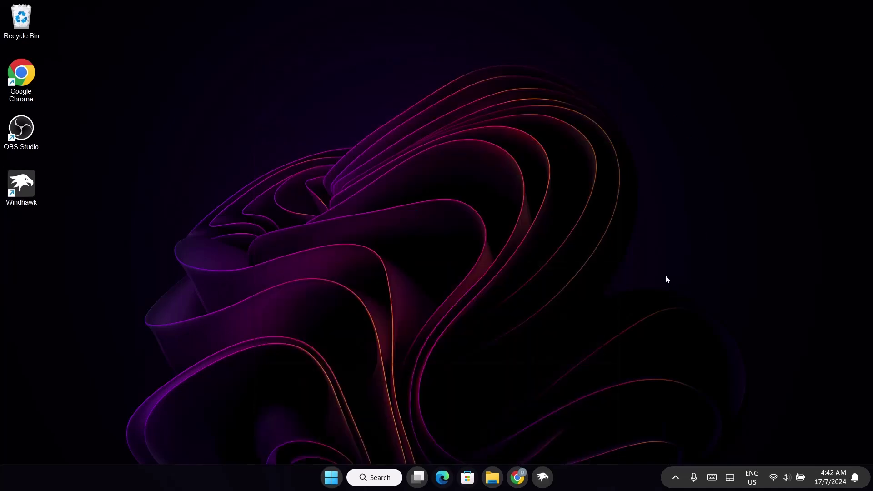
{"action": "left_click", "coordinate": [542, 477]}
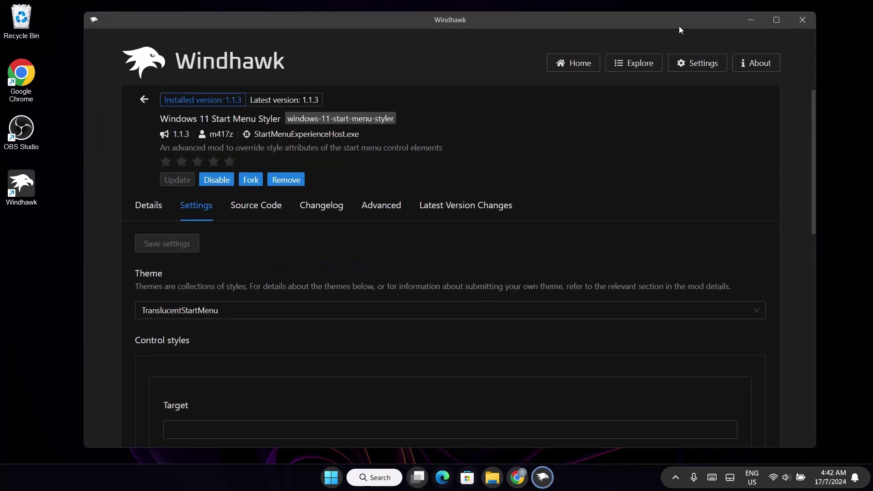
Install the Taskbar Volume Control mod from Explore, accepting the risk warning.
{"action": "left_click", "coordinate": [641, 66]}
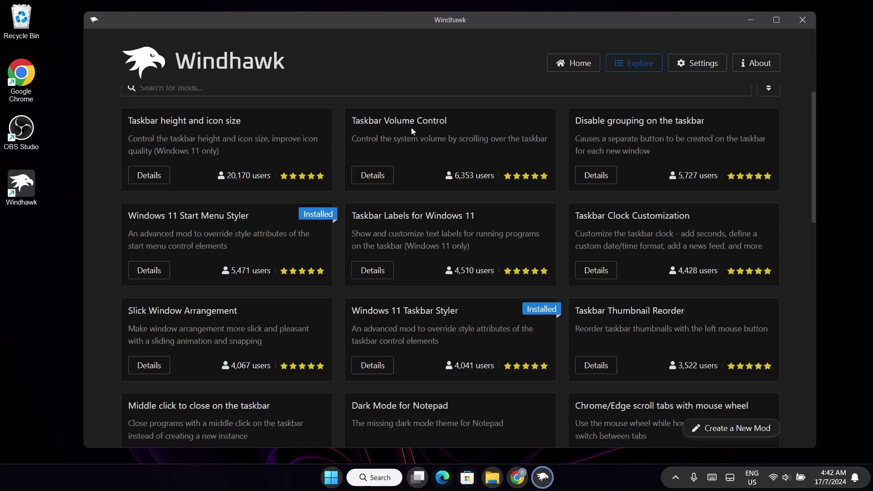
{"action": "left_click", "coordinate": [386, 175]}
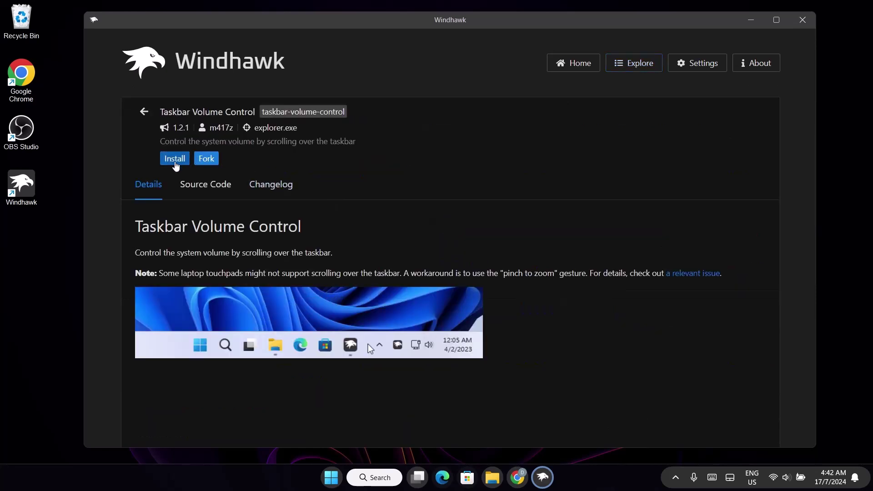
{"action": "left_click", "coordinate": [175, 159]}
{"action": "left_click", "coordinate": [548, 331]}
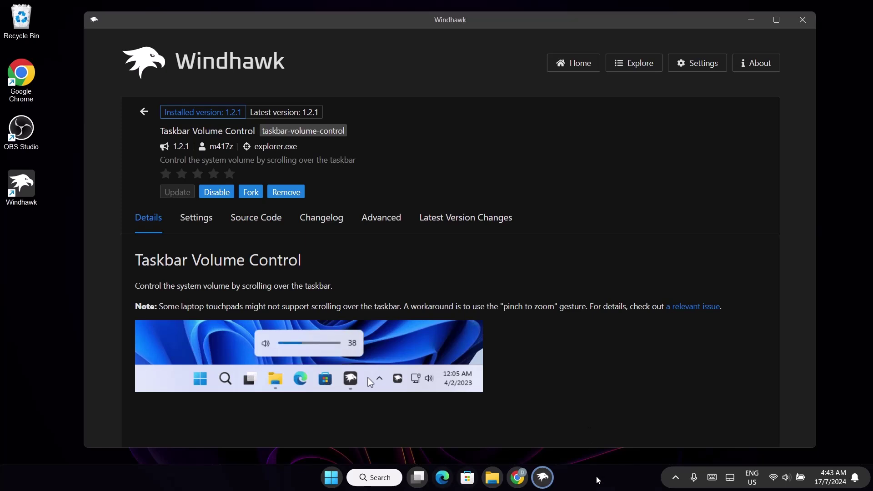
Scroll up and down over the taskbar to test volume changes.
{"action": "scroll", "coordinate": [598, 481], "scroll_direction": "up", "scroll_amount": 2}
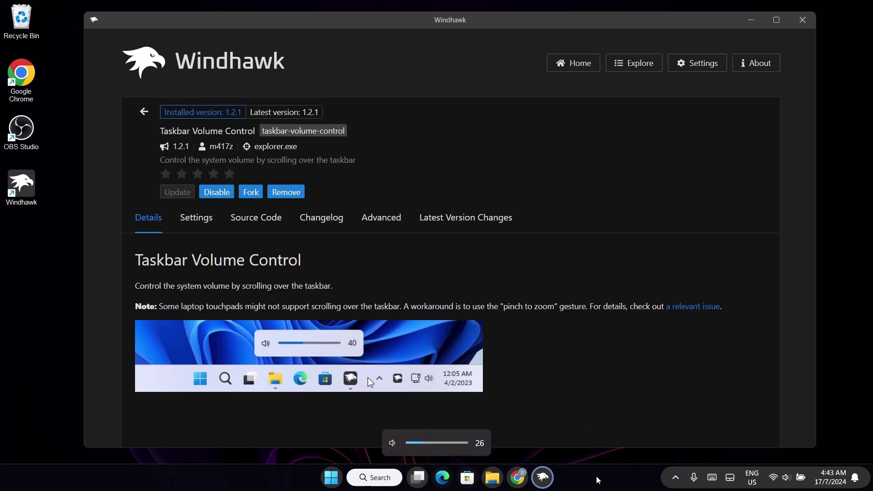
{"action": "scroll", "coordinate": [598, 481], "scroll_direction": "up", "scroll_amount": 1}
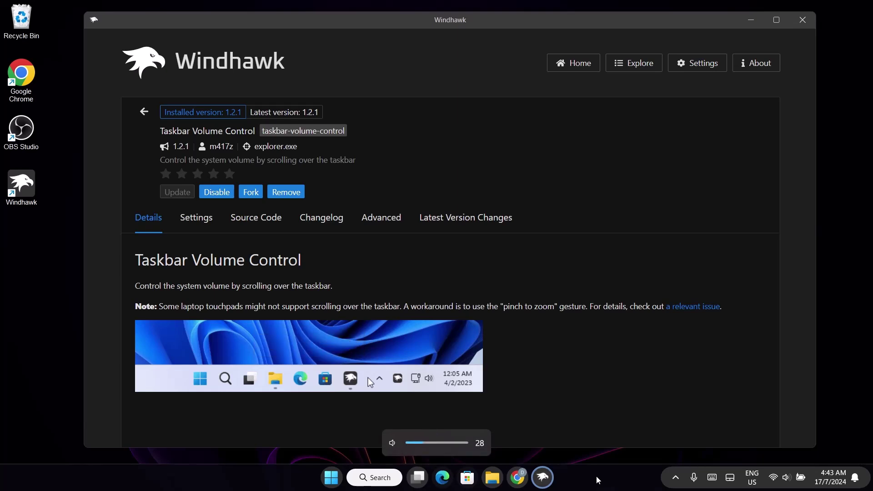
{"action": "scroll", "coordinate": [598, 481], "scroll_direction": "down", "scroll_amount": 1}
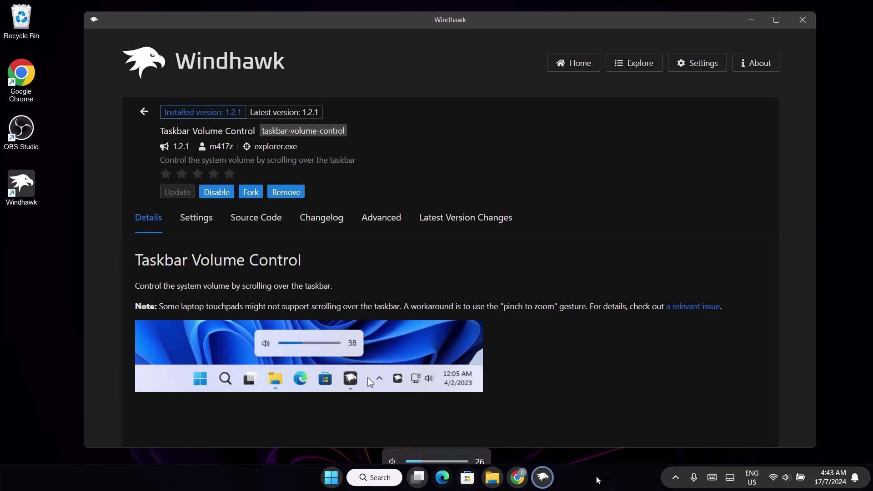
{"action": "scroll", "coordinate": [598, 480], "scroll_direction": "down", "scroll_amount": 1}
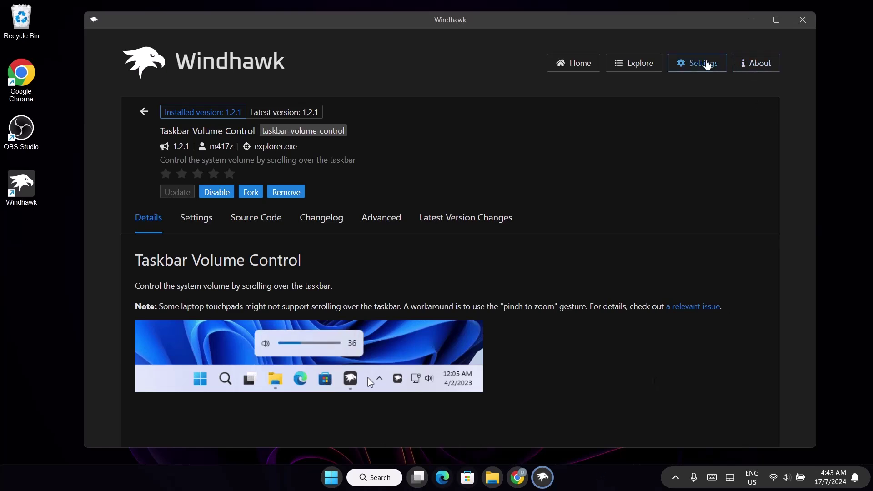
Review Windhawk's Advanced settings, leaving the toolkit-dialog option switched on.
{"action": "left_click", "coordinate": [704, 63]}
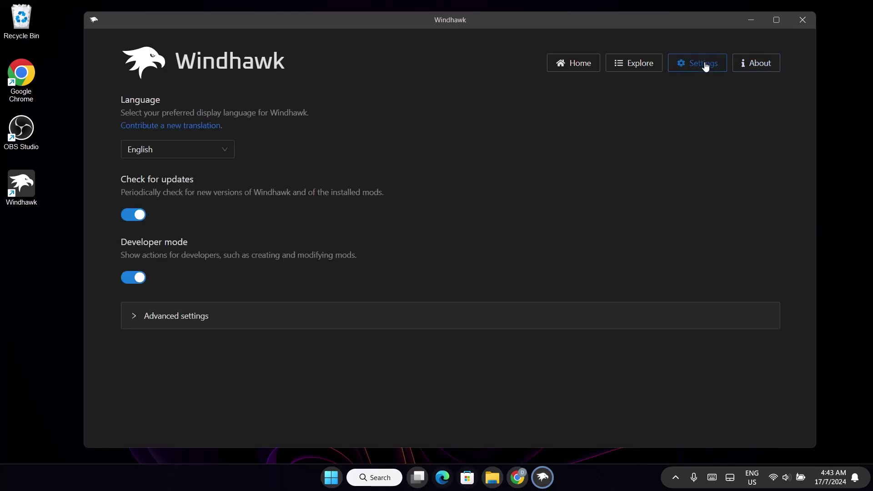
{"action": "left_click", "coordinate": [181, 320]}
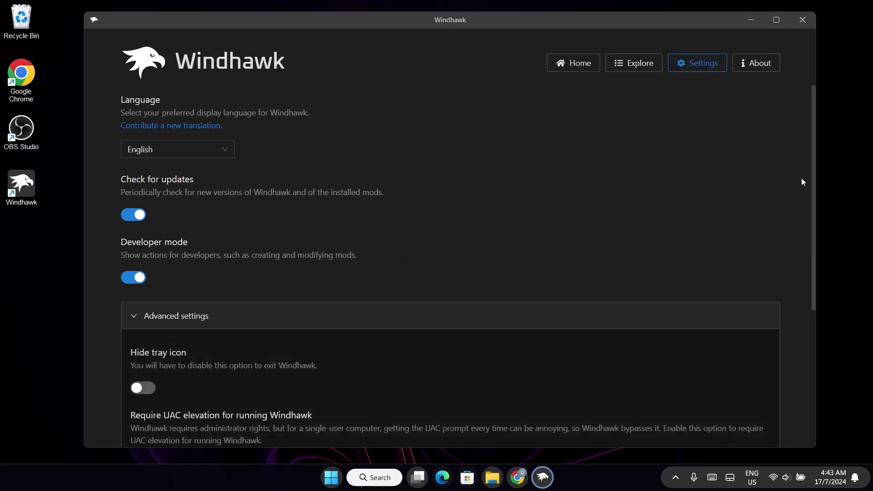
{"action": "left_click_drag", "start_coordinate": [812, 179], "coordinate": [681, 19]}
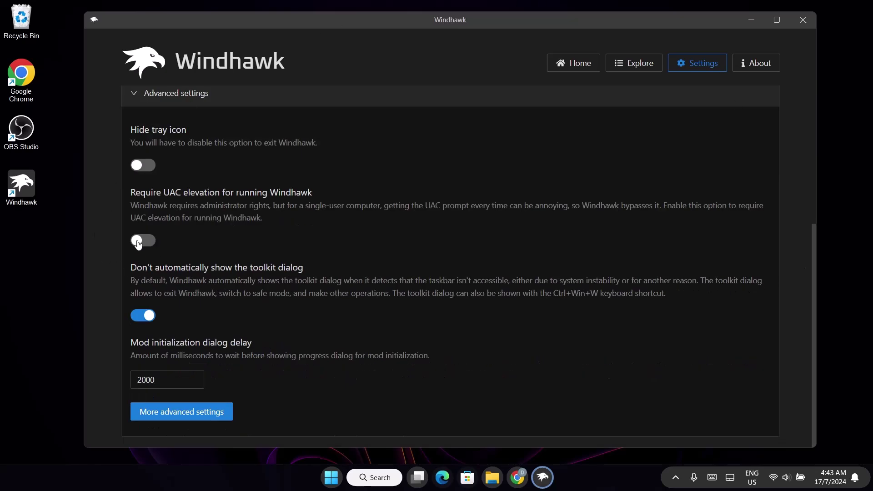
{"action": "left_click", "coordinate": [139, 323]}
{"action": "left_click", "coordinate": [140, 321]}
{"action": "left_click", "coordinate": [141, 321]}
{"action": "left_click", "coordinate": [143, 319]}
{"action": "left_click", "coordinate": [747, 20]}
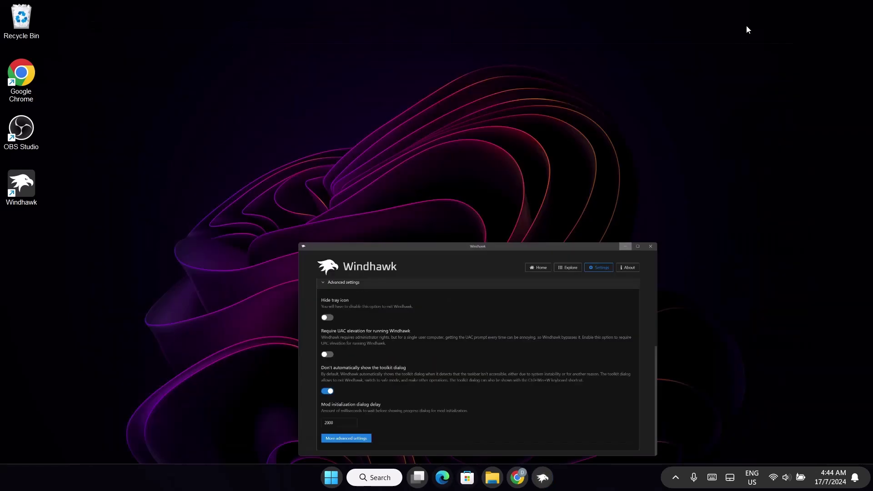